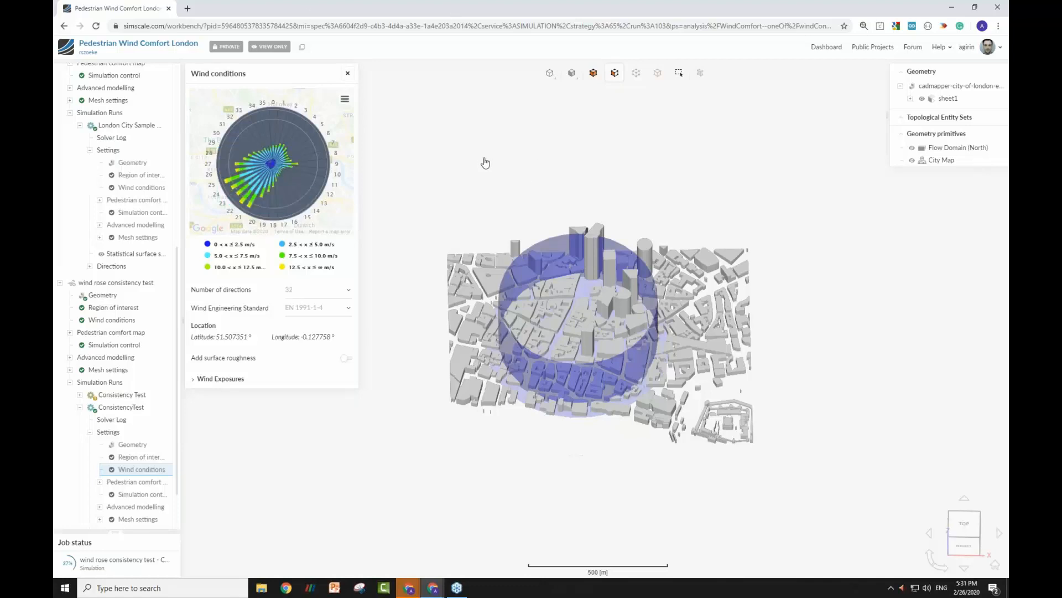
Examine the London city model and its circular region of interest from several angles and distances.
mouse_move(487, 166)
left_mouse_down()
mouse_move(496, 174)
mouse_move(500, 161)
mouse_move(472, 176)
mouse_move(482, 184)
left_mouse_up()
scroll(584, 305, "up", 6)
scroll(581, 305, "down", 4)
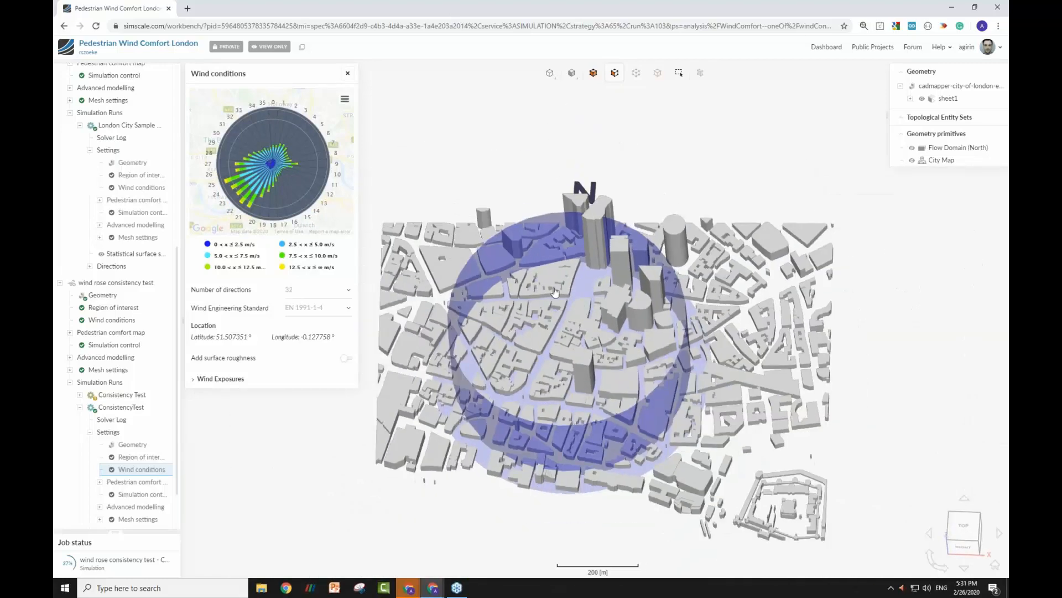
right_click_drag(554, 288, 551, 266)
scroll(554, 276, "up", 3)
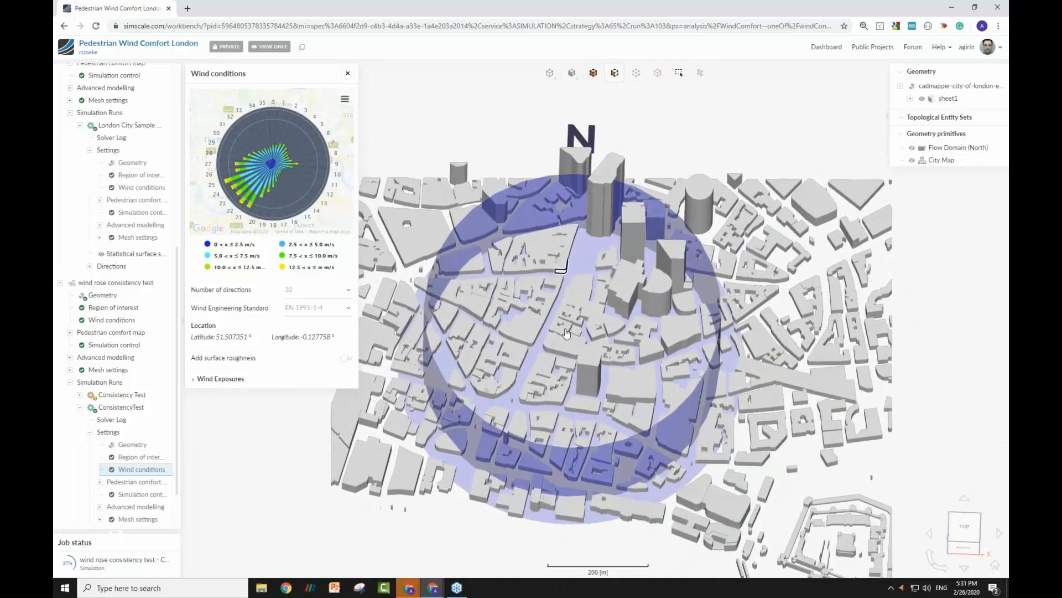
scroll(571, 325, "up", 2)
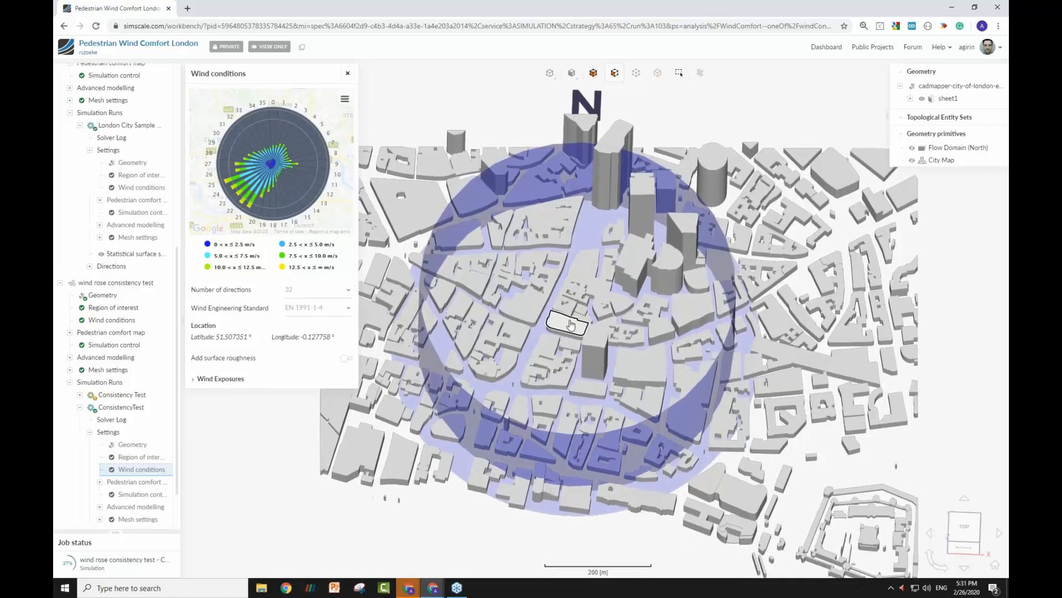
scroll(572, 325, "down", 3)
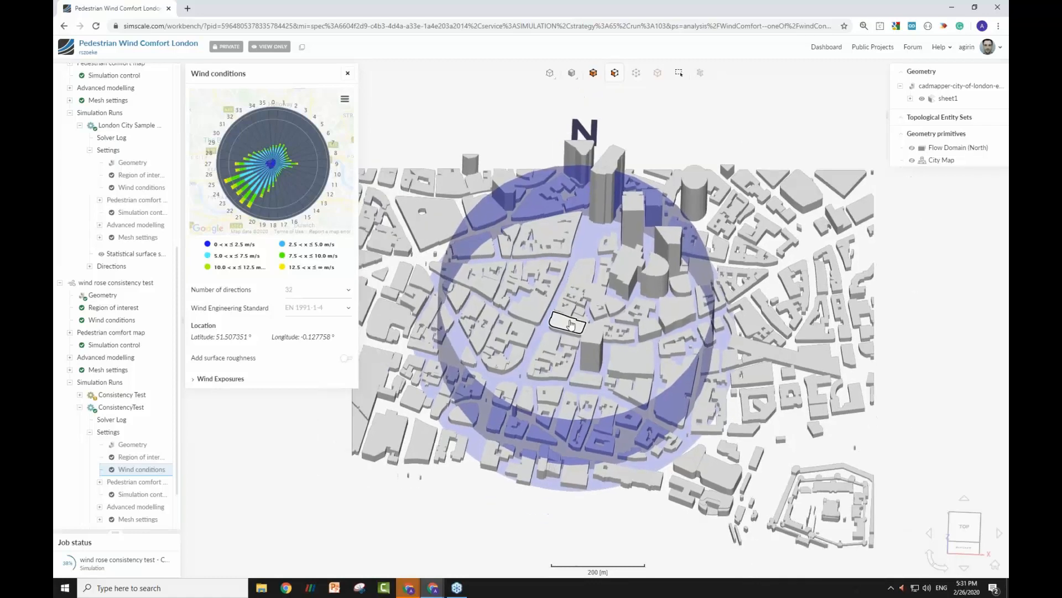
scroll(564, 254, "up", 5)
mouse_move(563, 255)
left_mouse_down()
mouse_move(565, 276)
mouse_move(564, 256)
left_mouse_up()
scroll(564, 341, "down", 3)
scroll(551, 336, "up", 5)
scroll(548, 335, "down", 3)
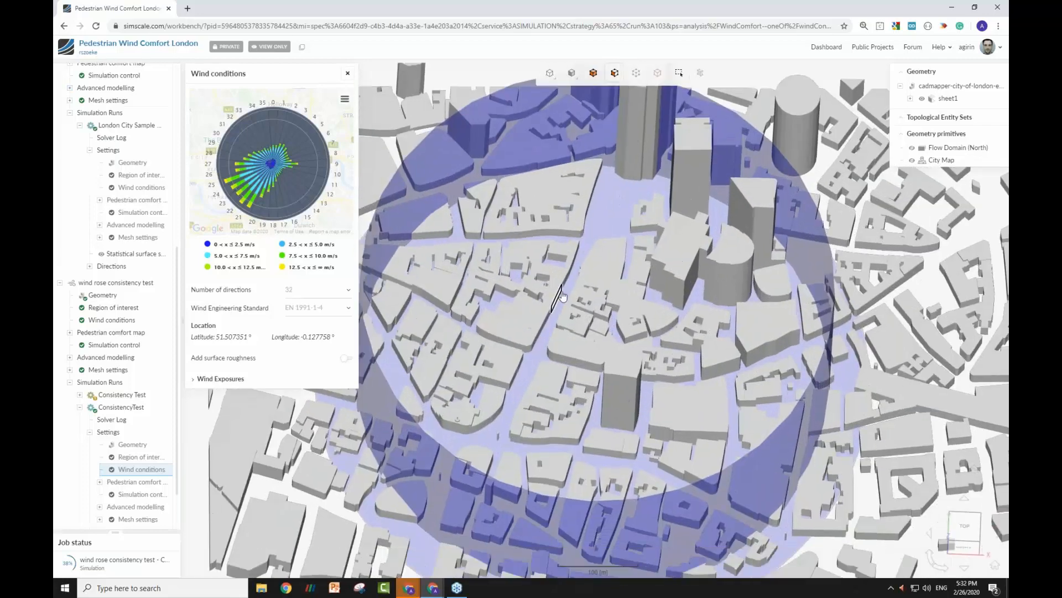
scroll(574, 298, "down", 3)
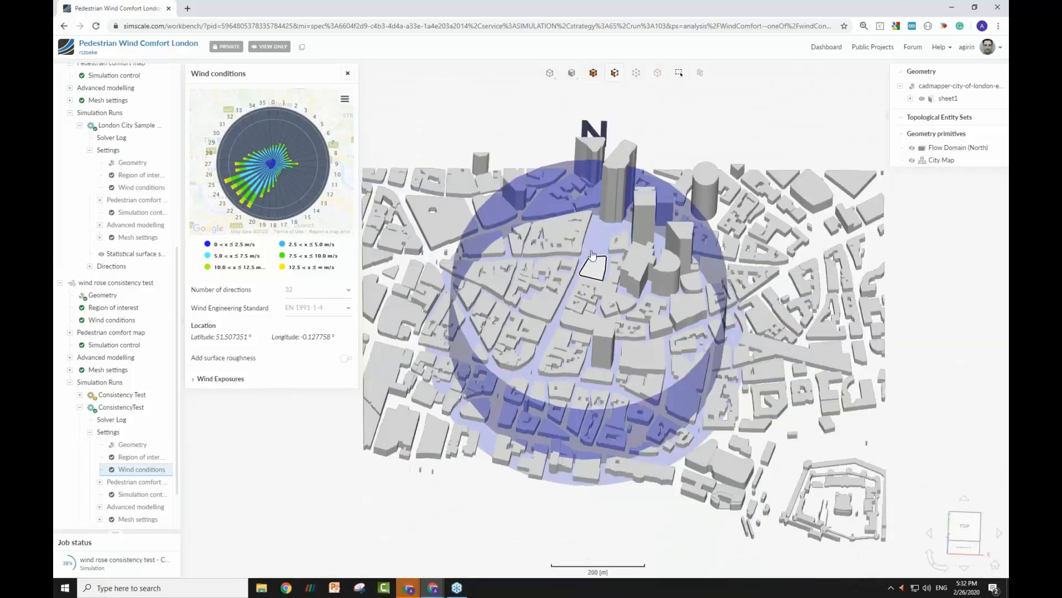
scroll(596, 243, "up", 2)
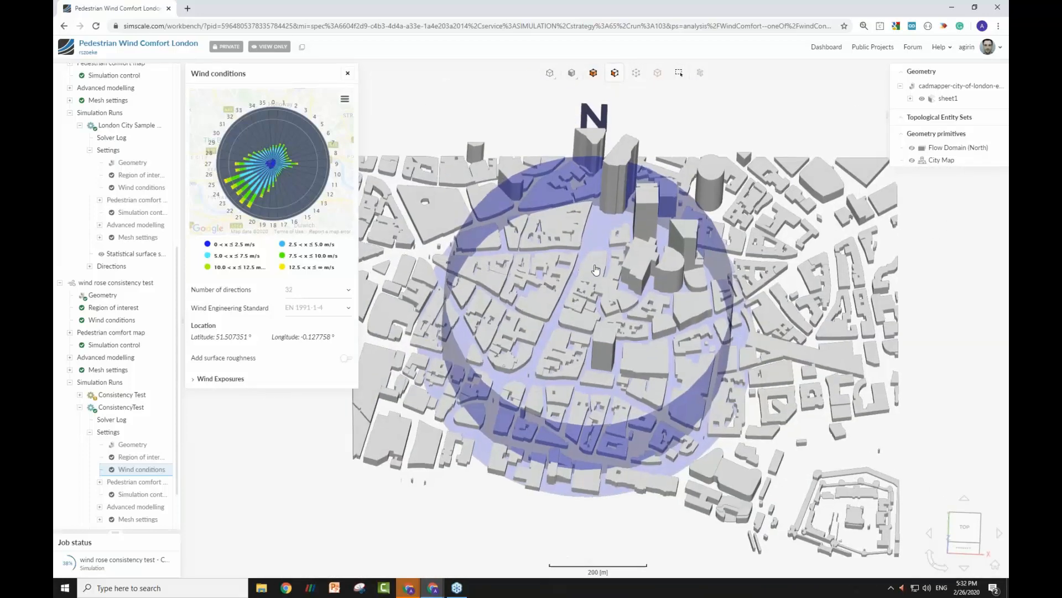
scroll(123, 454, "down", 1)
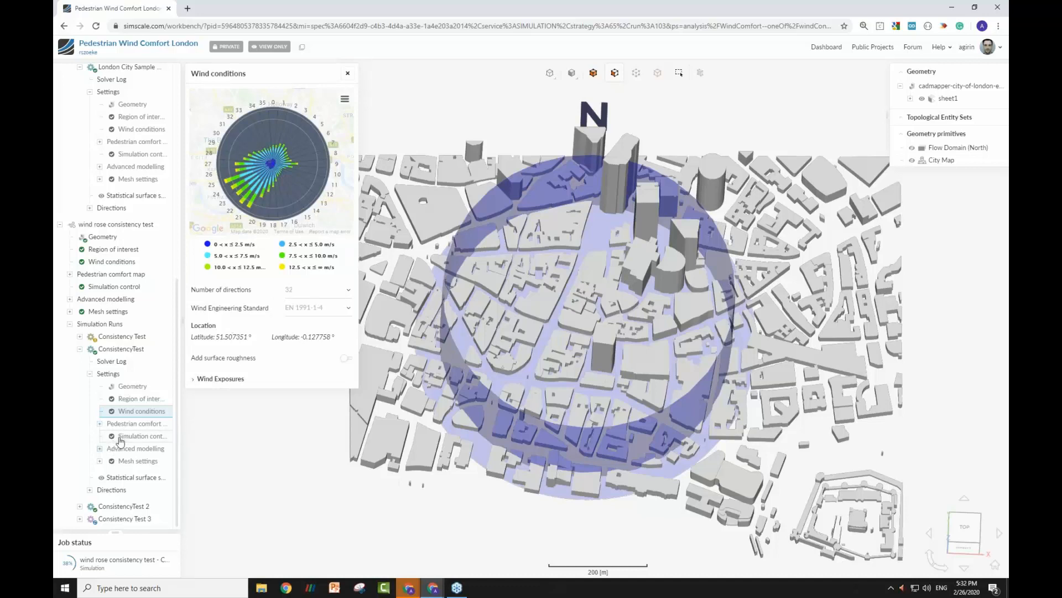
Open the statistical surface solution of the ConsistencyTest run and inspect its comfort map and the available wind comfort criteria.
left_click(123, 481)
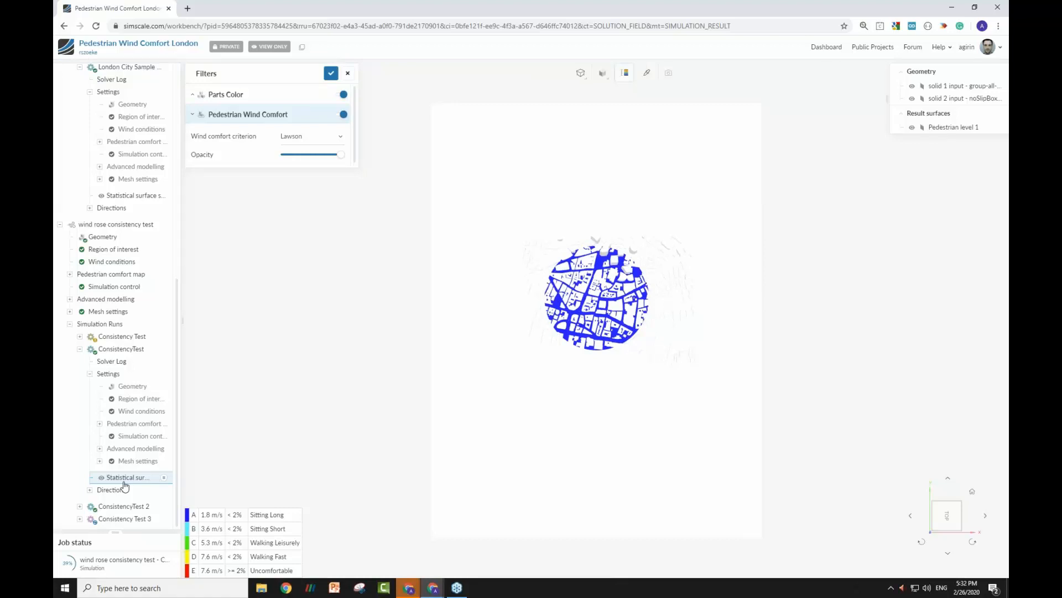
scroll(568, 322, "up", 5)
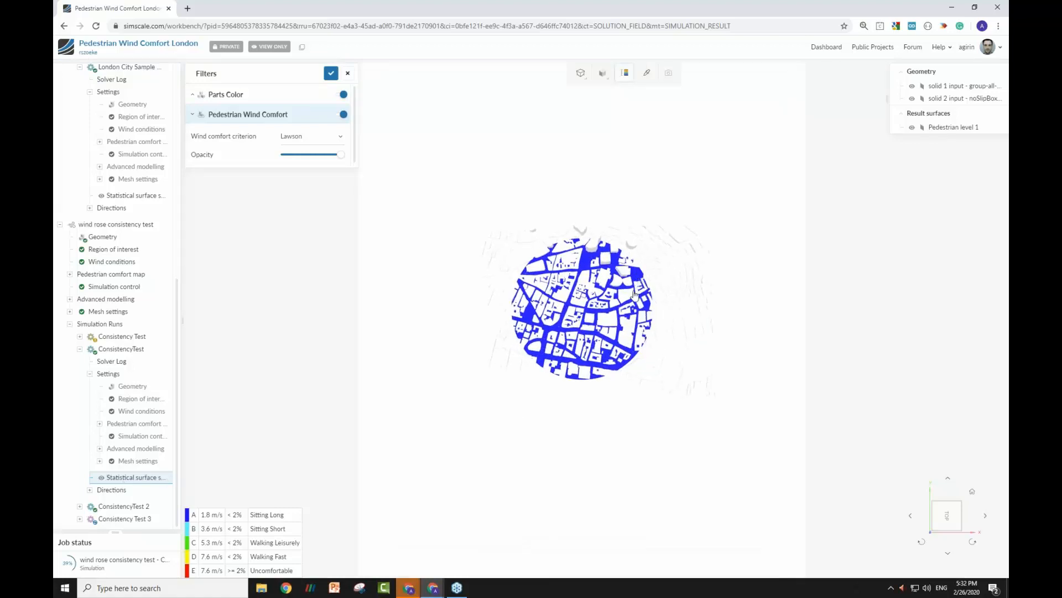
scroll(568, 322, "up", 5)
left_click_drag(611, 277, 617, 200)
right_click_drag(621, 356, 621, 342)
scroll(622, 342, "up", 4)
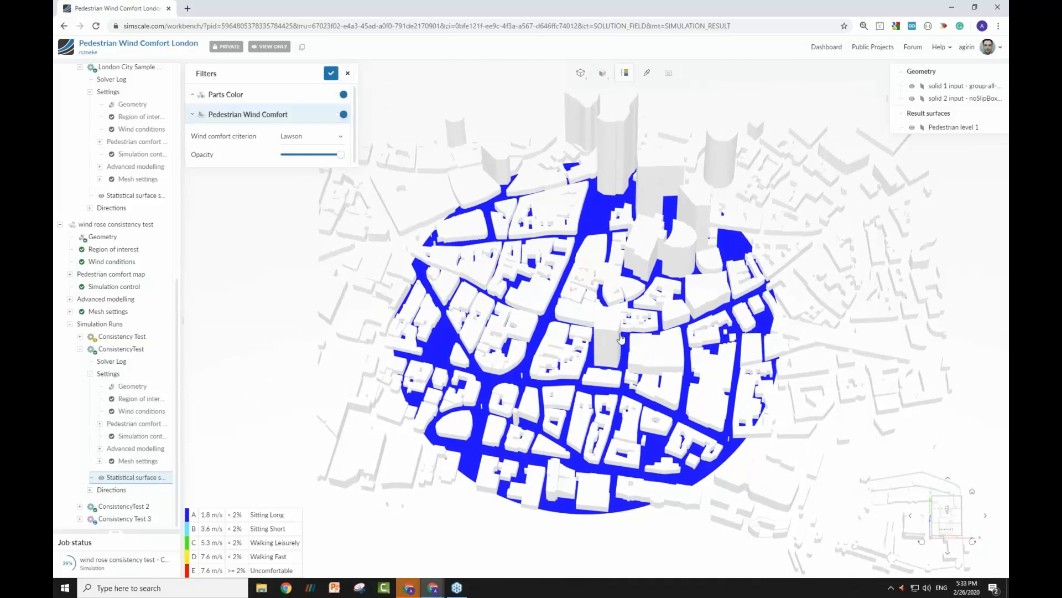
left_click_drag(531, 333, 531, 353)
left_click(312, 138)
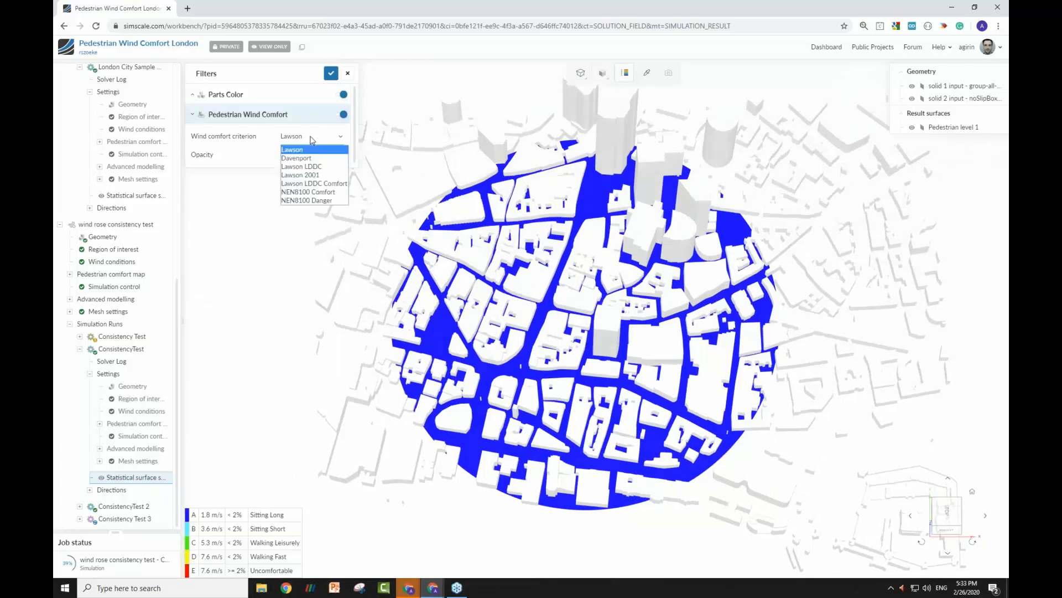
Open the statistical surface solution of the Original Windrose - Moderate run in the first copied wind comfort simulation.
scroll(133, 414, "up", 5)
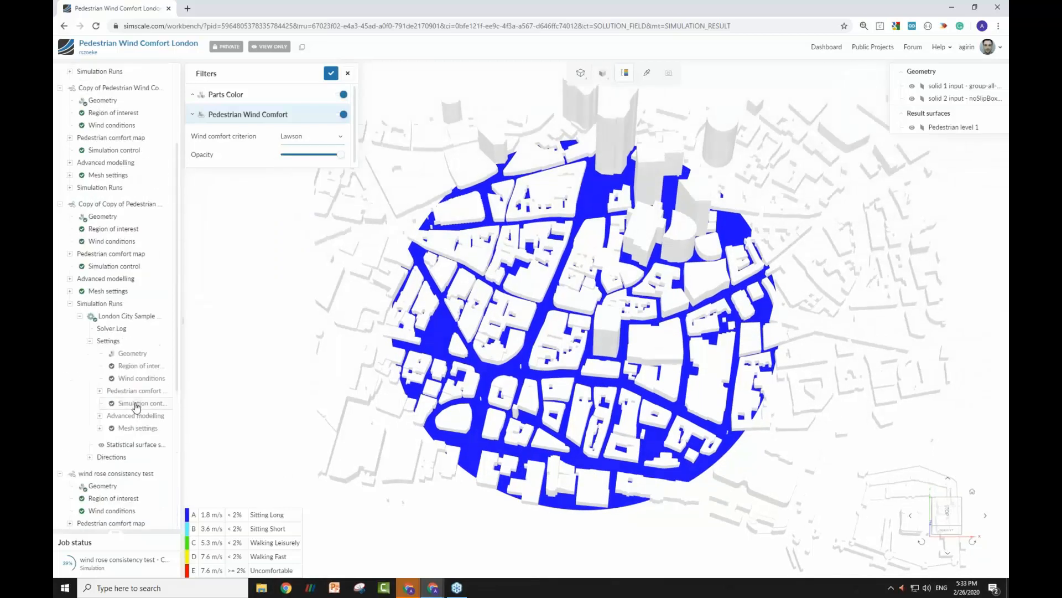
left_click(70, 187)
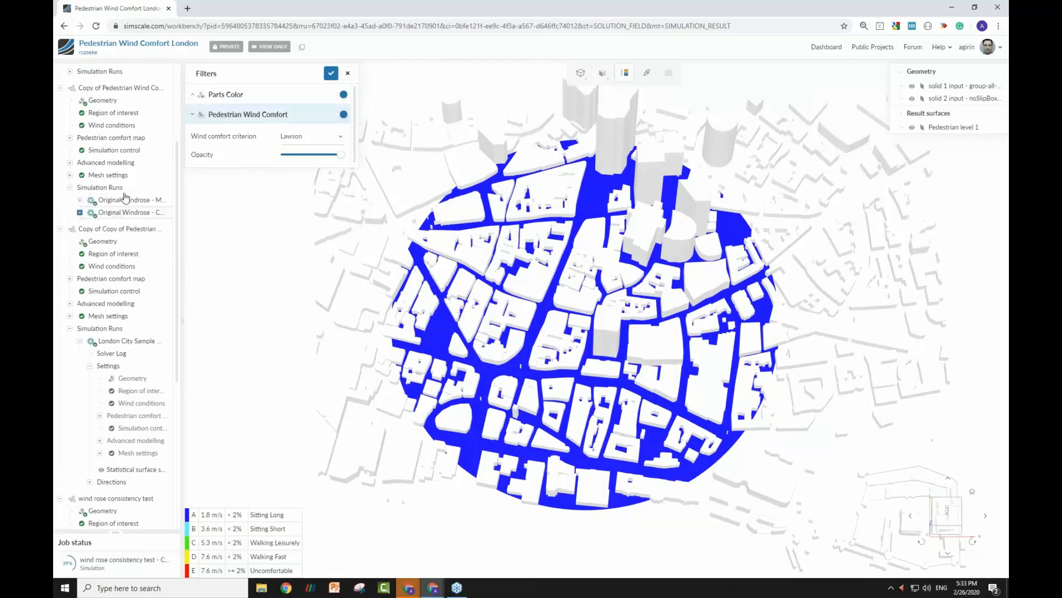
left_click(125, 201)
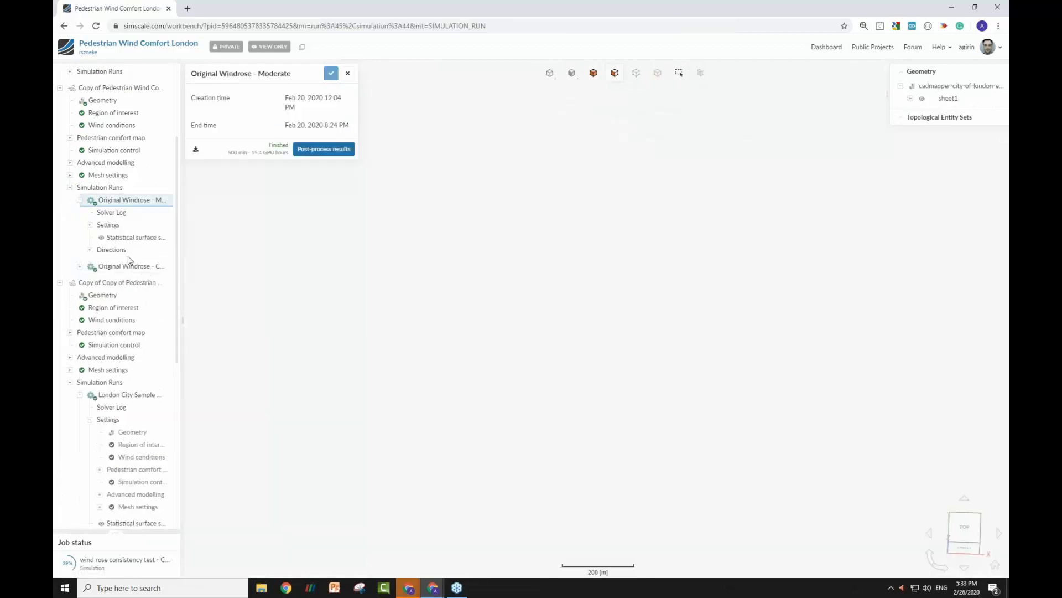
left_click(131, 238)
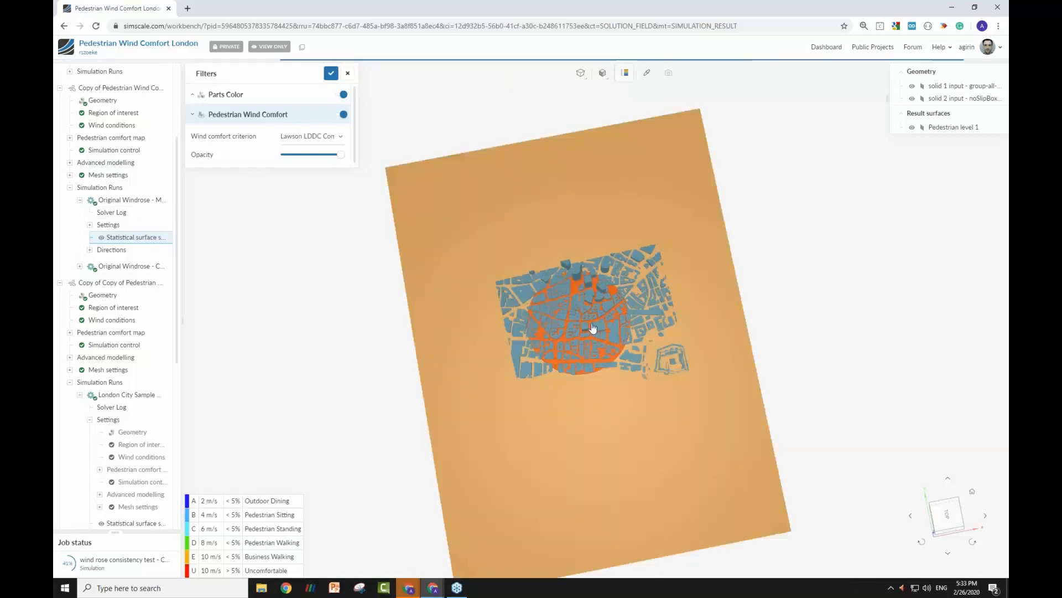
Evaluate the comfort map with the Lawson criterion, and finish with the wind comfort criterion set to Davenport.
scroll(593, 328, "up", 5)
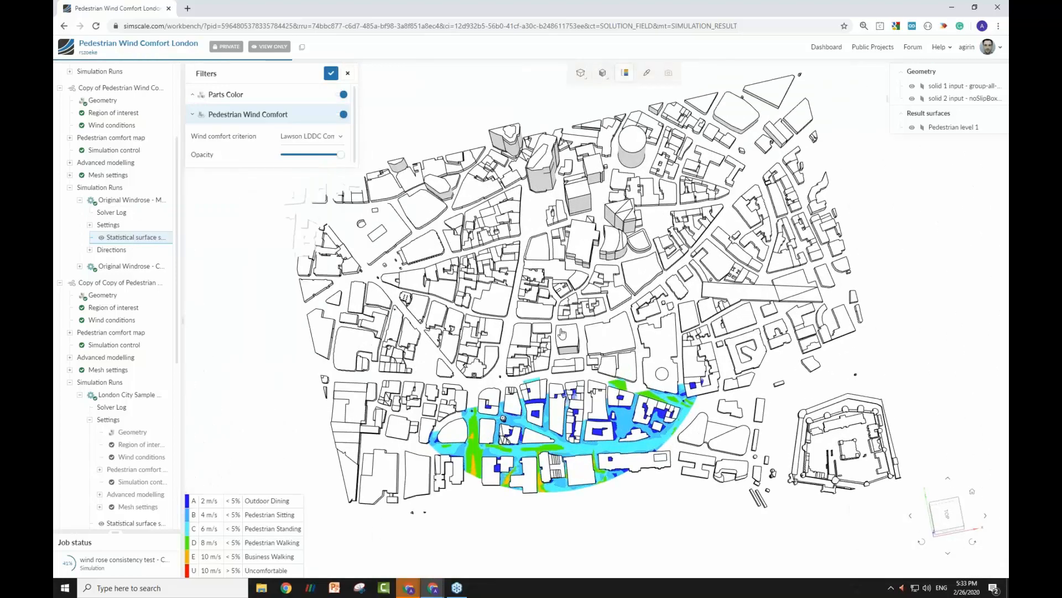
scroll(553, 339, "up", 4)
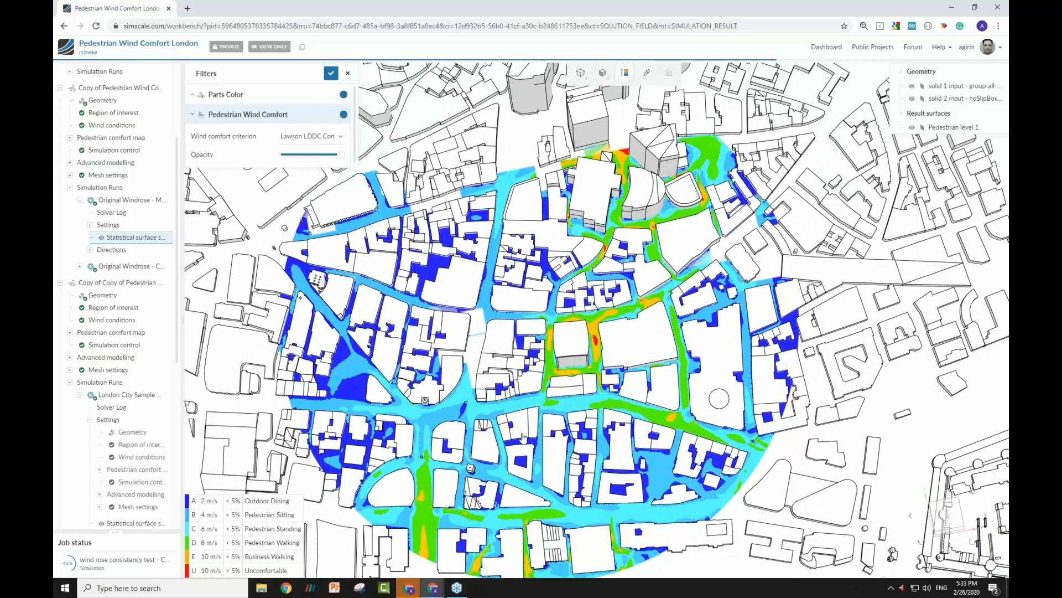
mouse_move(525, 432)
left_mouse_down()
mouse_move(519, 401)
mouse_move(522, 417)
left_mouse_up()
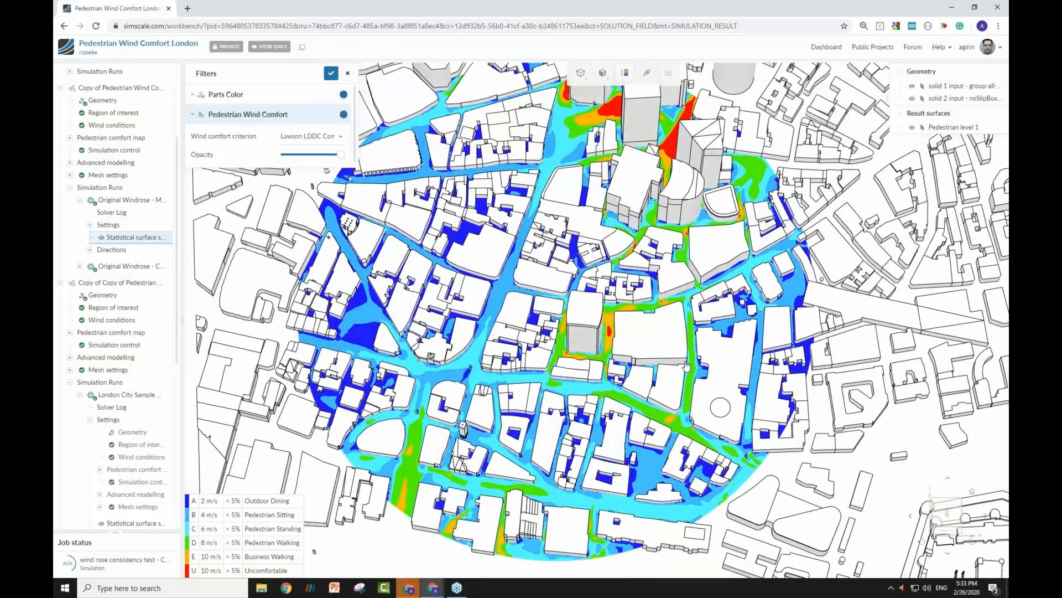
left_click(312, 137)
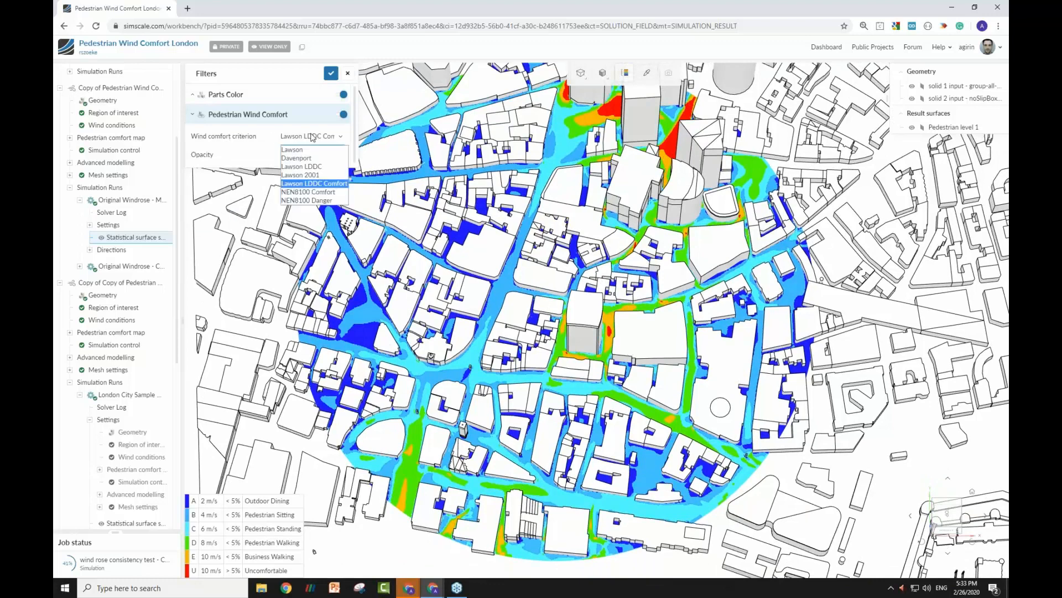
left_click(317, 150)
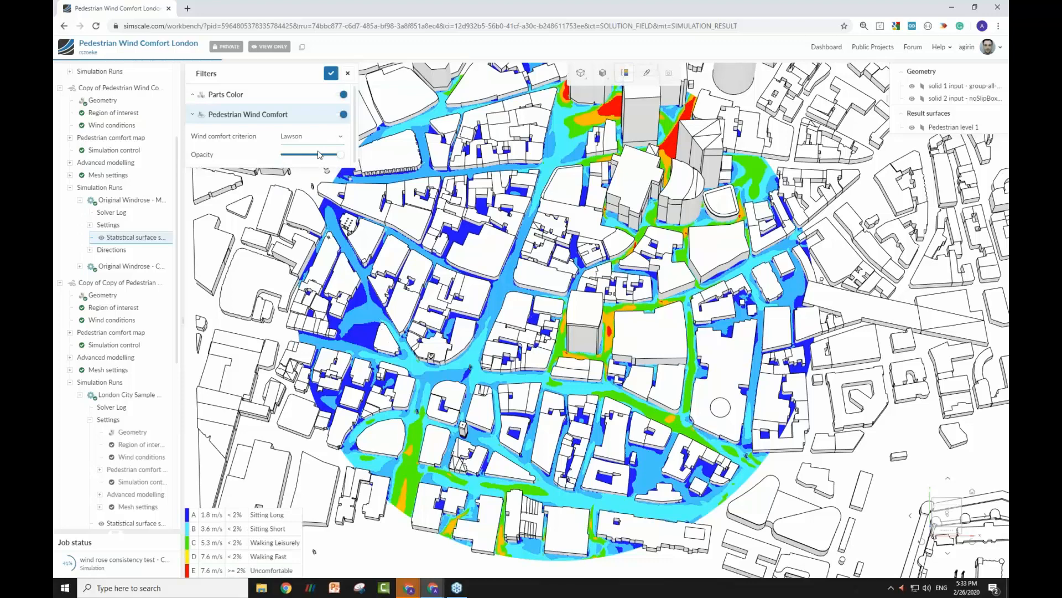
left_click(318, 136)
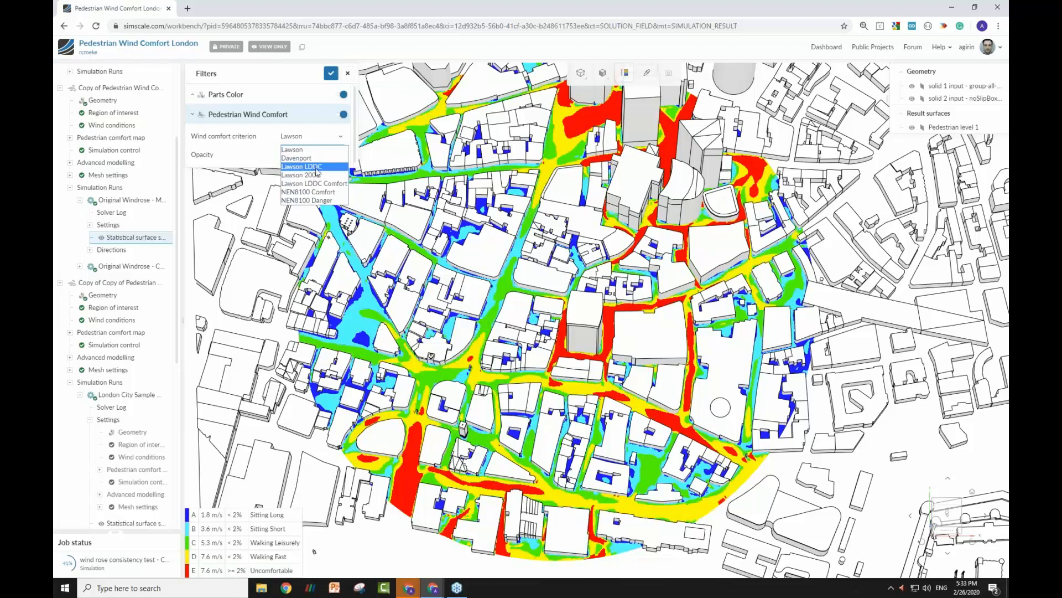
left_click(315, 161)
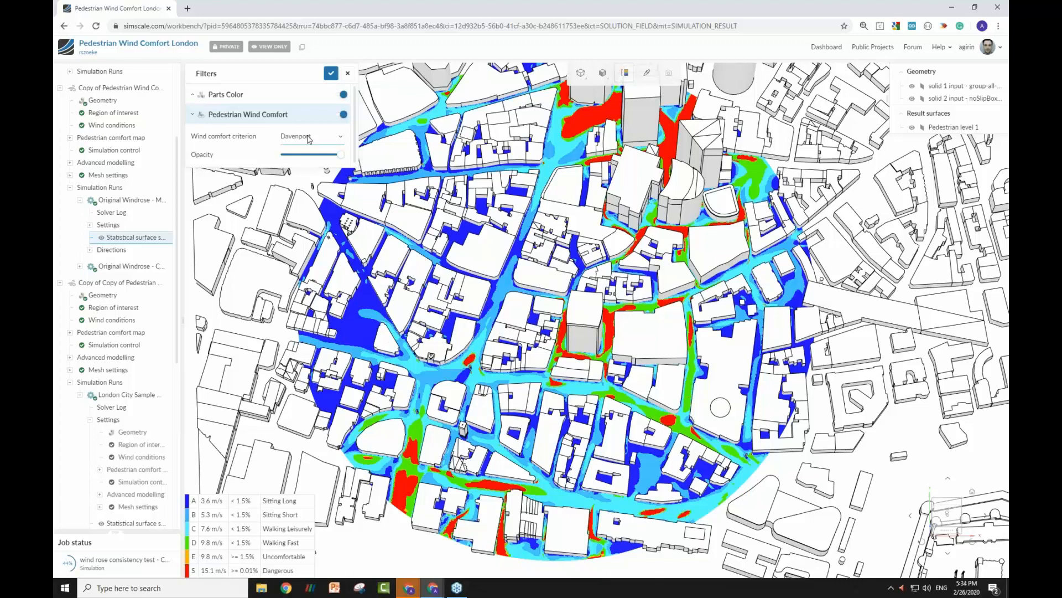
Slightly lower the opacity of the Pedestrian Wind Comfort filter and inspect the streets around the central tower.
left_click_drag(339, 156, 327, 155)
scroll(651, 379, "up", 5)
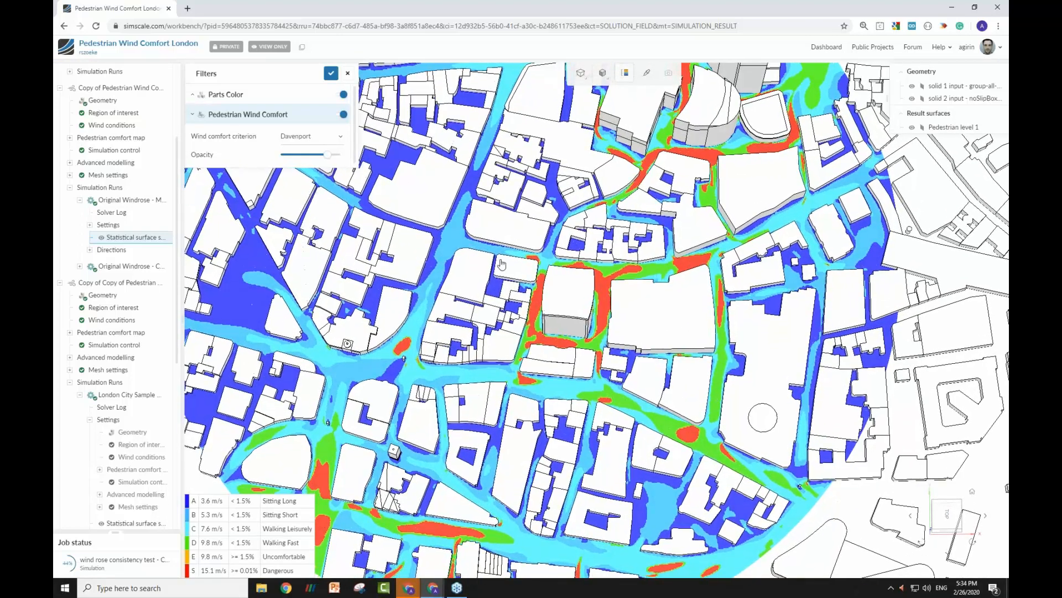
left_click_drag(664, 380, 664, 311)
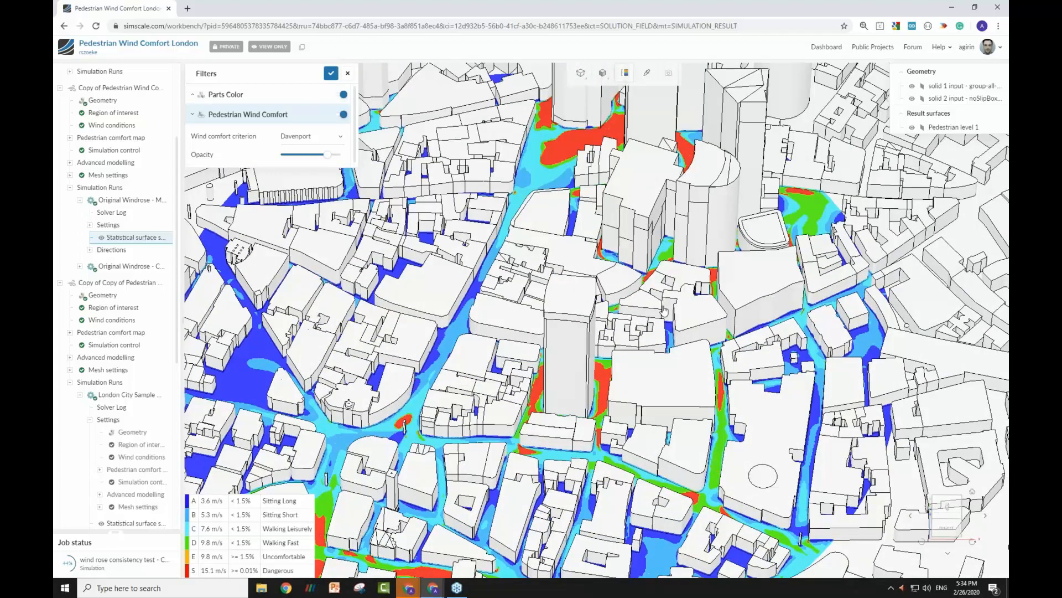
left_click_drag(664, 314, 664, 333)
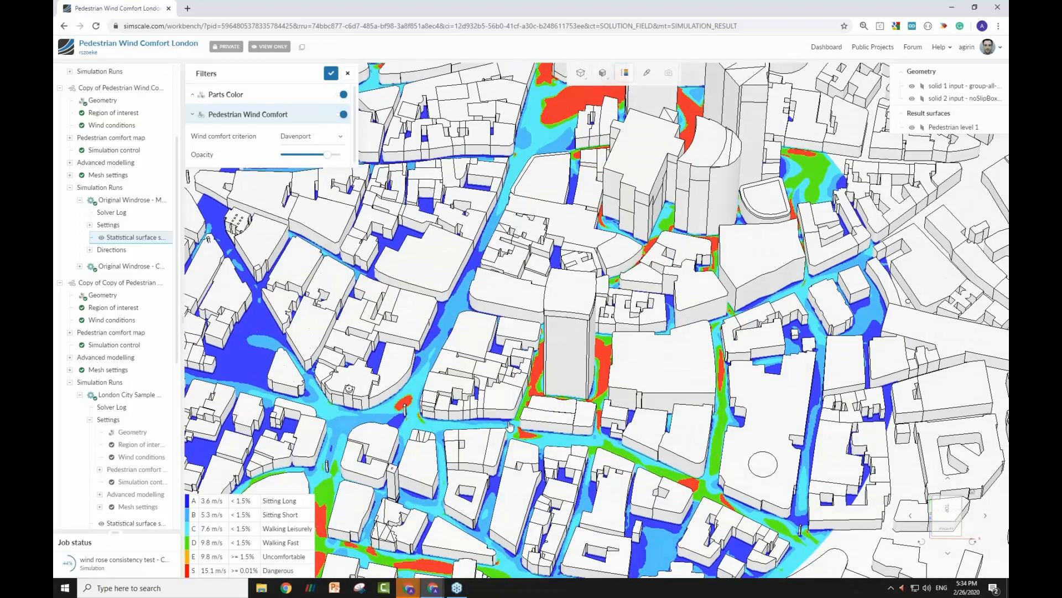
right_click_drag(508, 425, 526, 414)
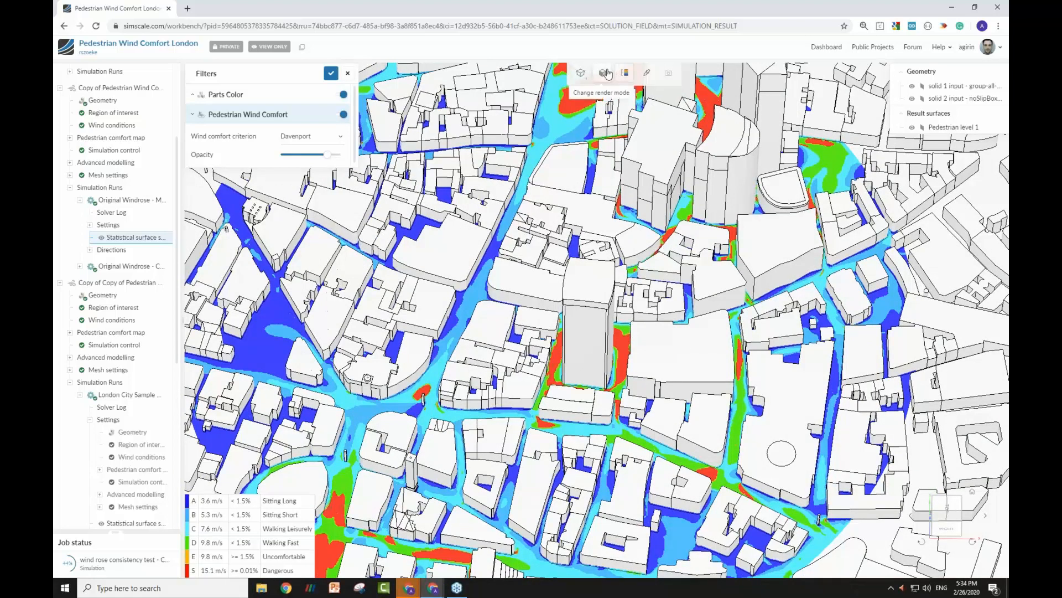
left_click_drag(548, 384, 636, 333)
Compare the two projection modes on the city model and finish in perspective view mode.
left_click(580, 76)
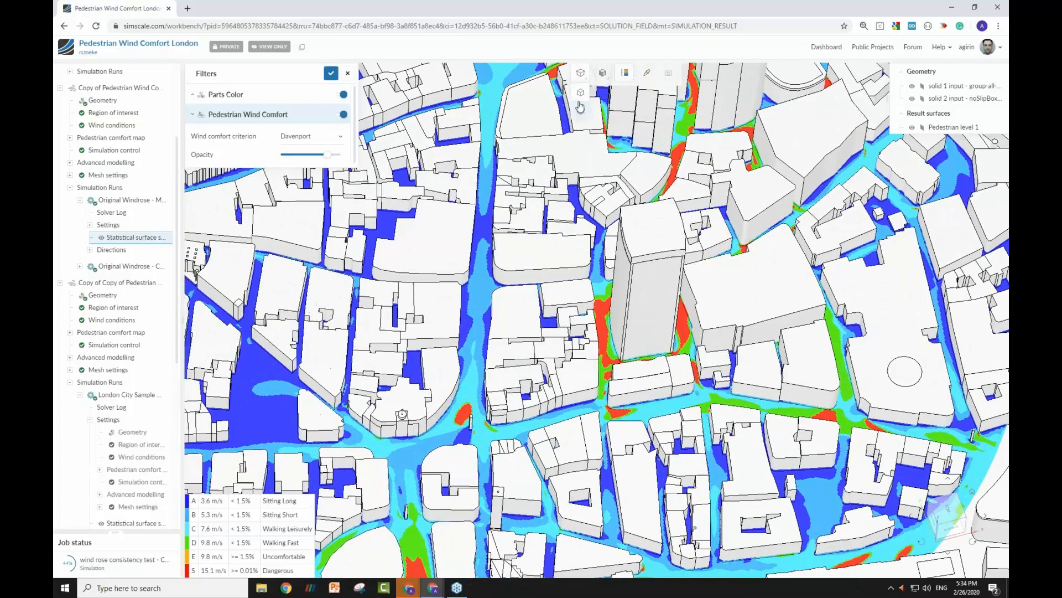
left_click(579, 112)
left_click(581, 76)
left_click(580, 93)
scroll(565, 378, "up", 10)
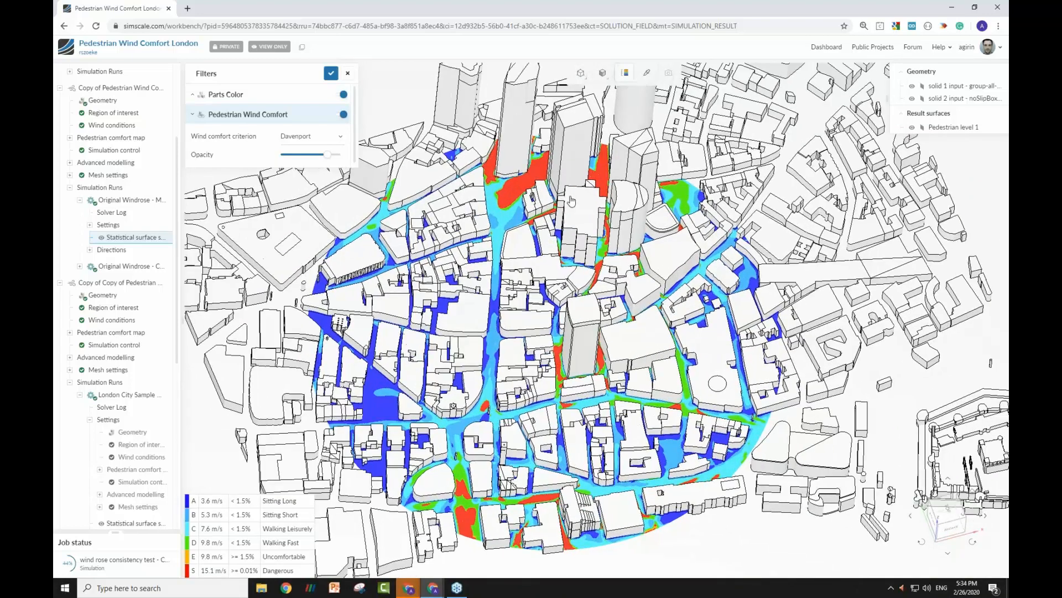
left_click(580, 75)
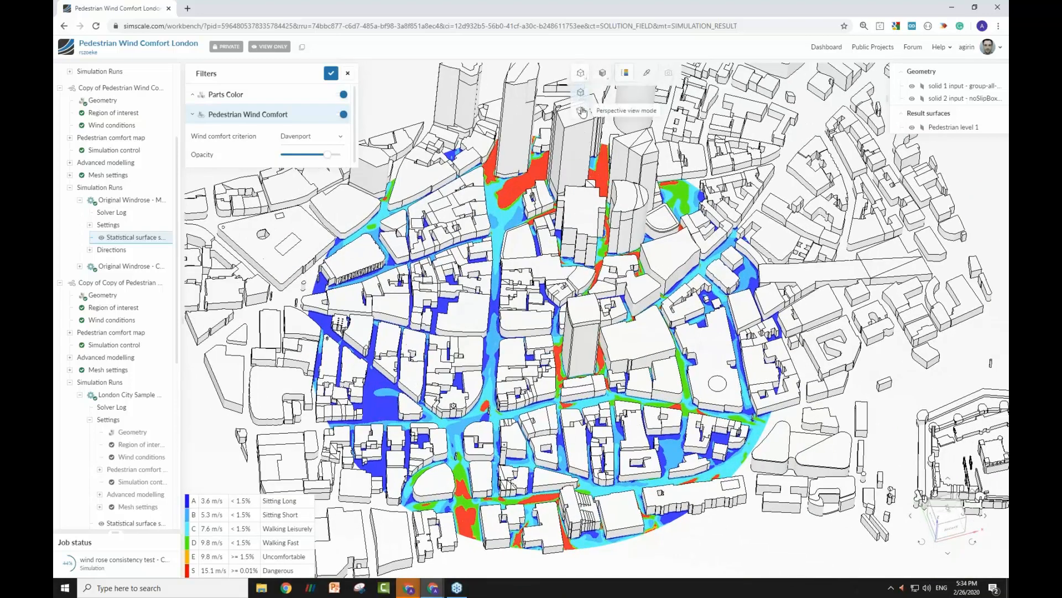
left_click(586, 110)
scroll(570, 264, "up", 3)
scroll(553, 232, "up", 5)
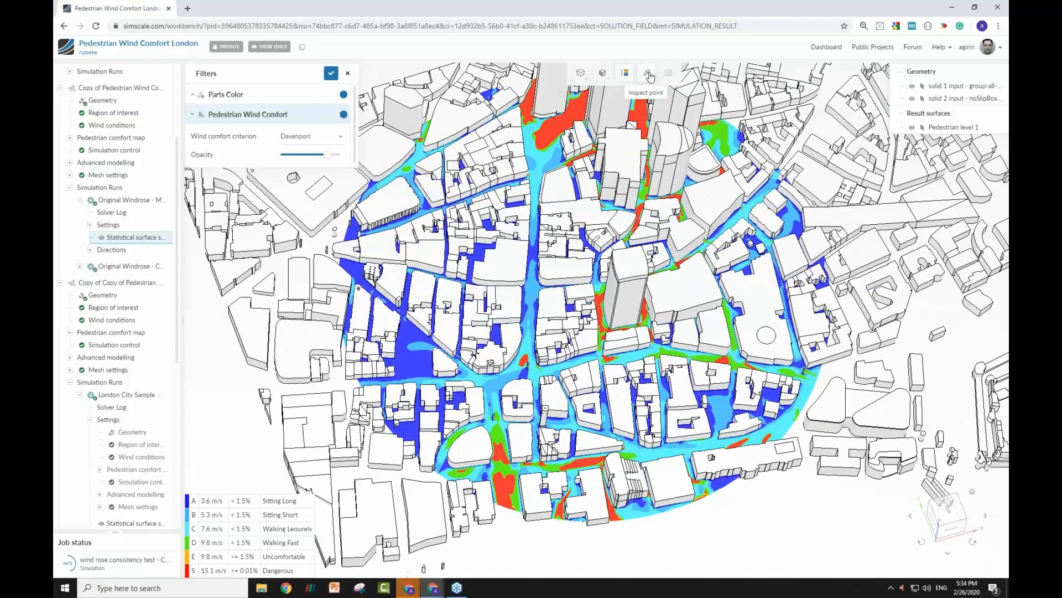
Probe the Davenport comfort class at the small red spot on the street junction southwest of the central tower.
left_click(648, 75)
scroll(526, 363, "up", 6)
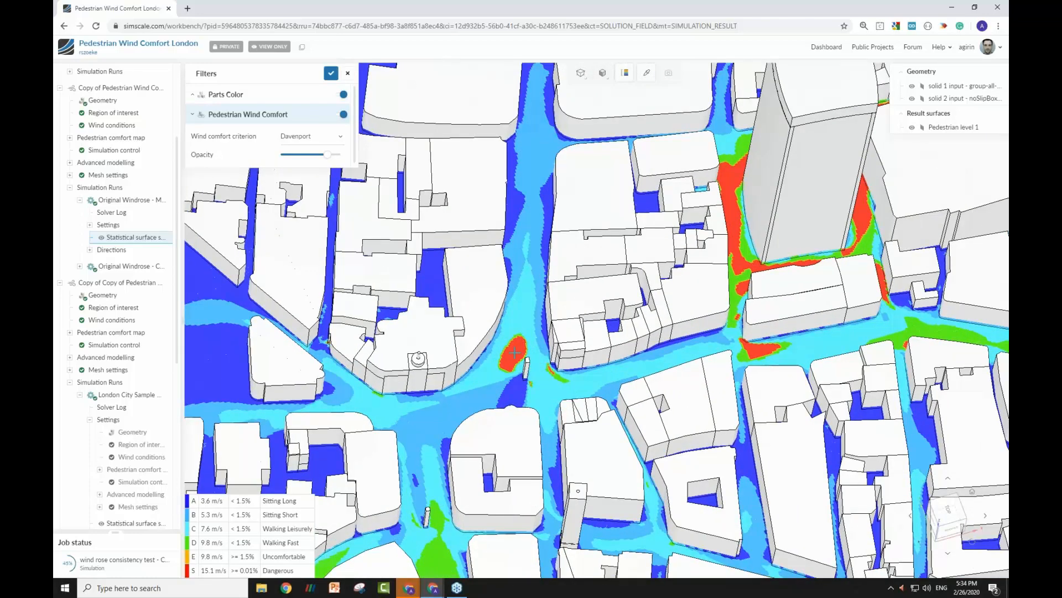
left_click(516, 351)
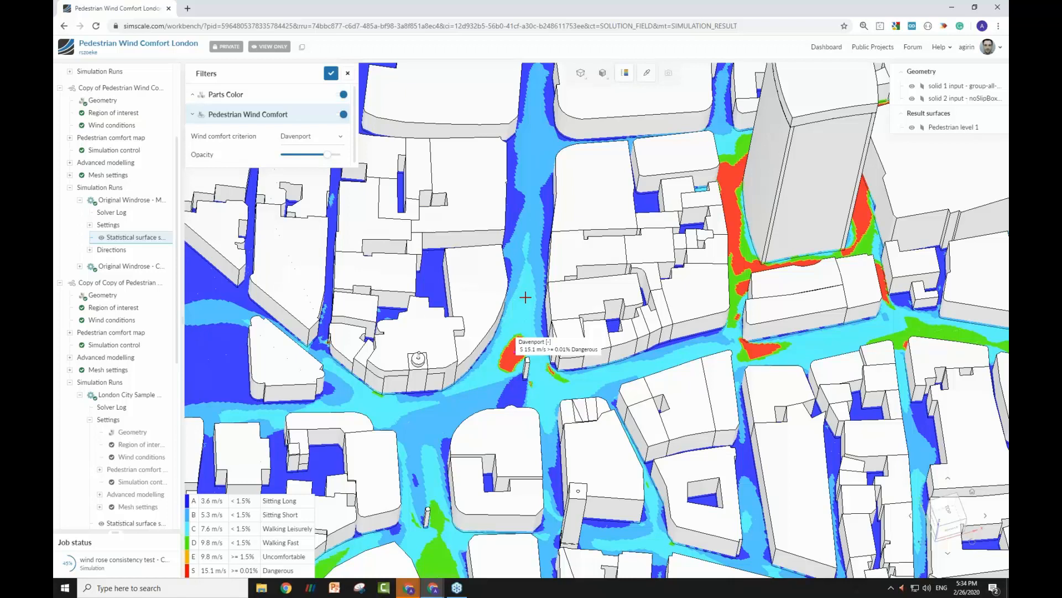
Hide the solid 1 and solid 2 input geometry, leaving only the Pedestrian level 1 result surface displayed.
scroll(525, 297, "down", 6)
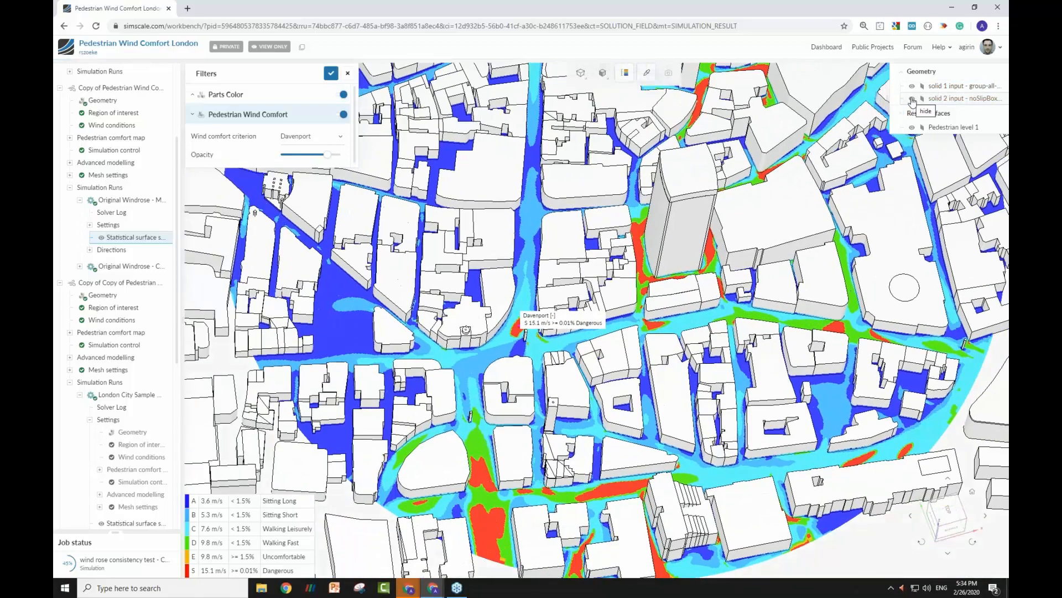
left_click(912, 99)
left_click(911, 87)
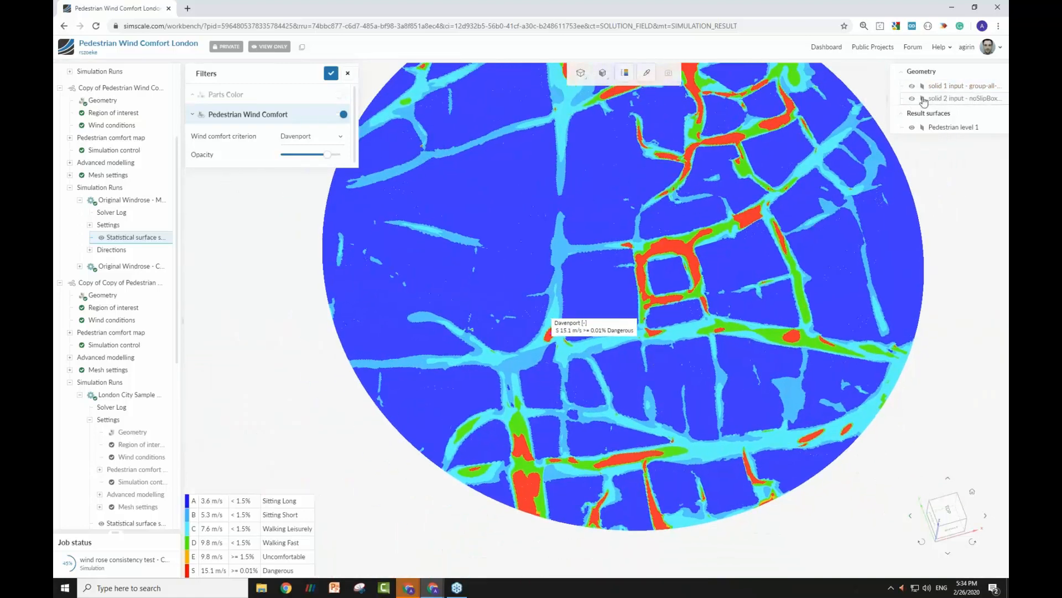
Show the solid 1 input geometry again and set the wind comfort criterion to NEN8100 Comfort.
left_click(912, 88)
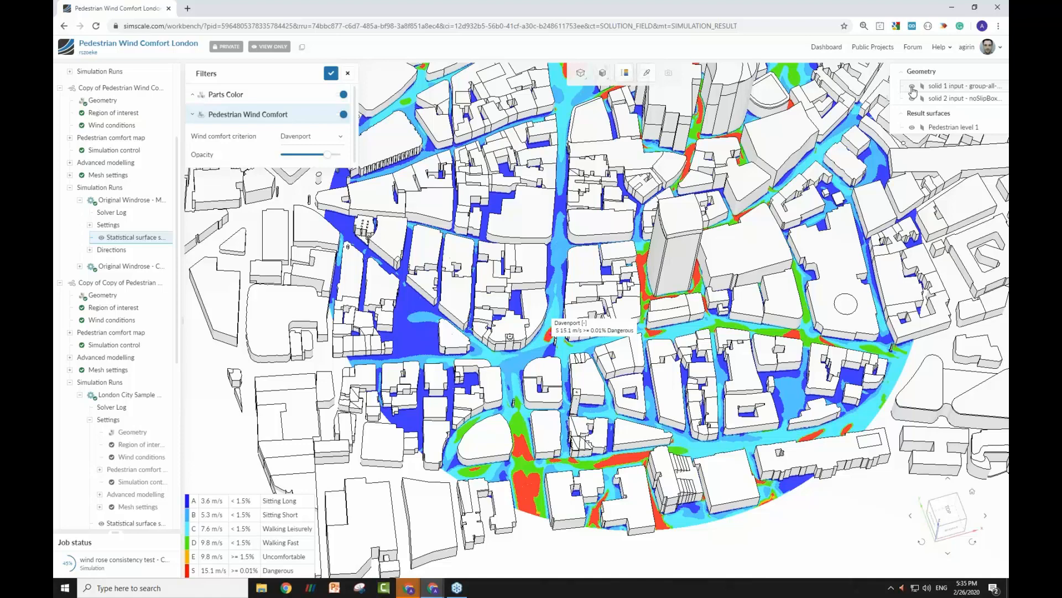
left_click(303, 139)
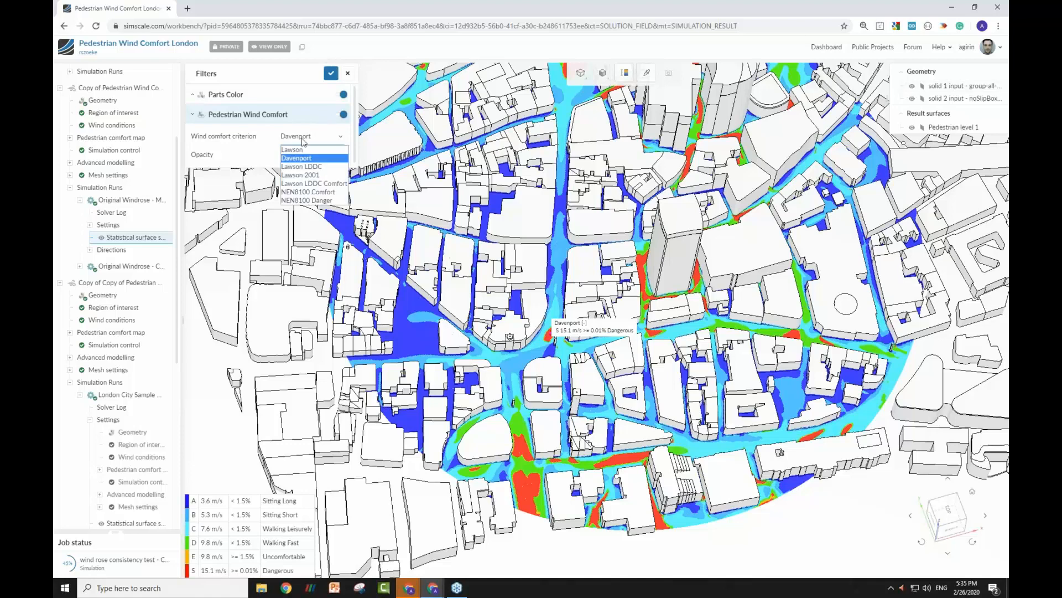
left_click(308, 192)
right_click_drag(672, 266, 661, 279)
Set the wind comfort criterion to NEN8100 Danger and probe the danger class on the street at the central tower's southeast corner.
left_click(313, 138)
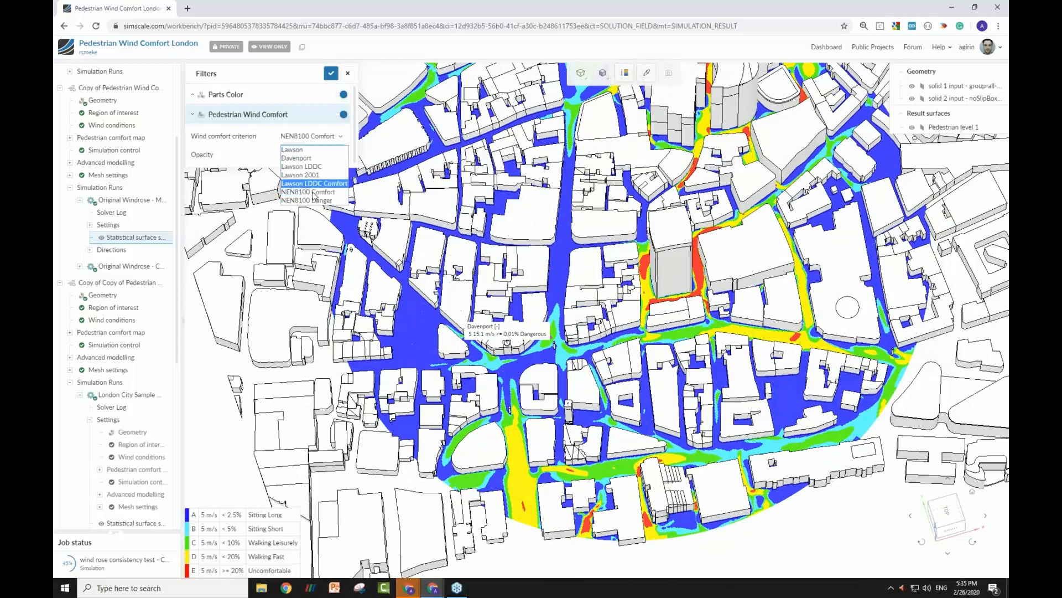
left_click(313, 201)
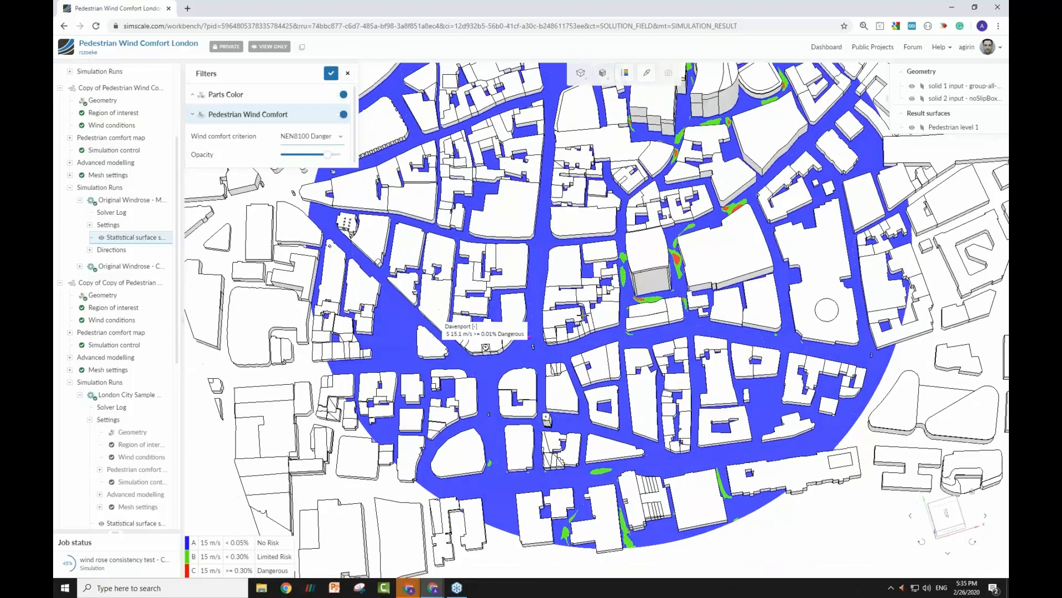
left_click_drag(582, 316, 582, 299)
right_click_drag(582, 299, 532, 328)
mouse_move(533, 328)
left_mouse_down()
mouse_move(531, 360)
mouse_move(523, 332)
left_mouse_up()
scroll(618, 388, "up", 5)
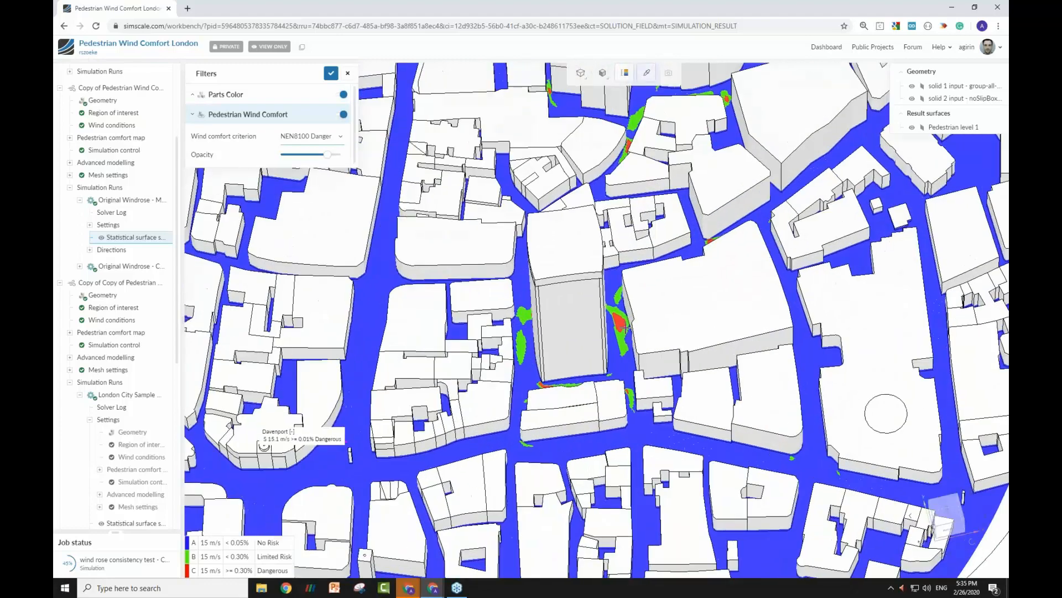
left_click(626, 369)
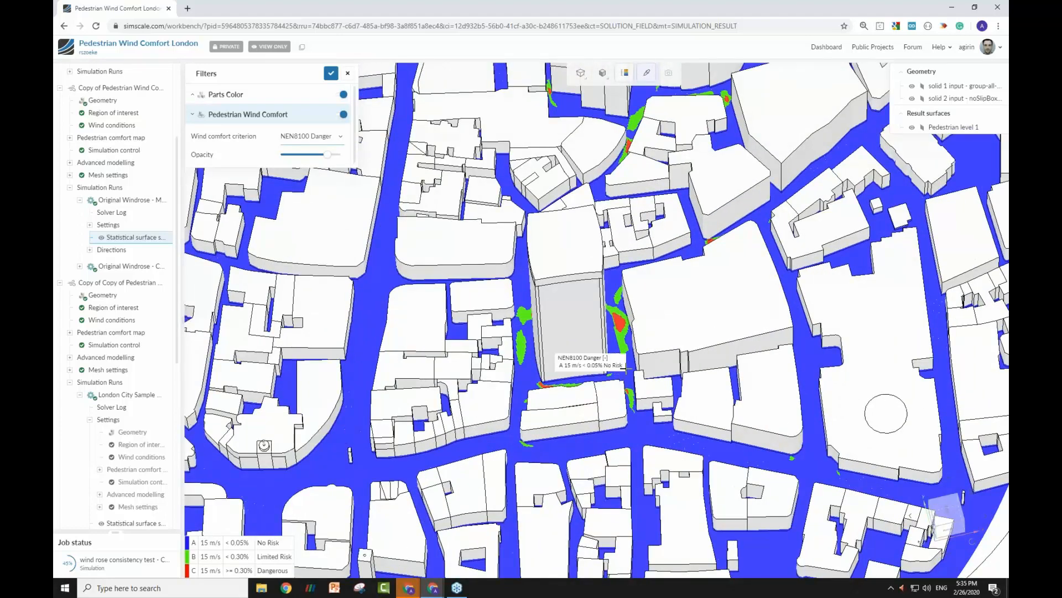
left_click_drag(840, 434, 808, 448)
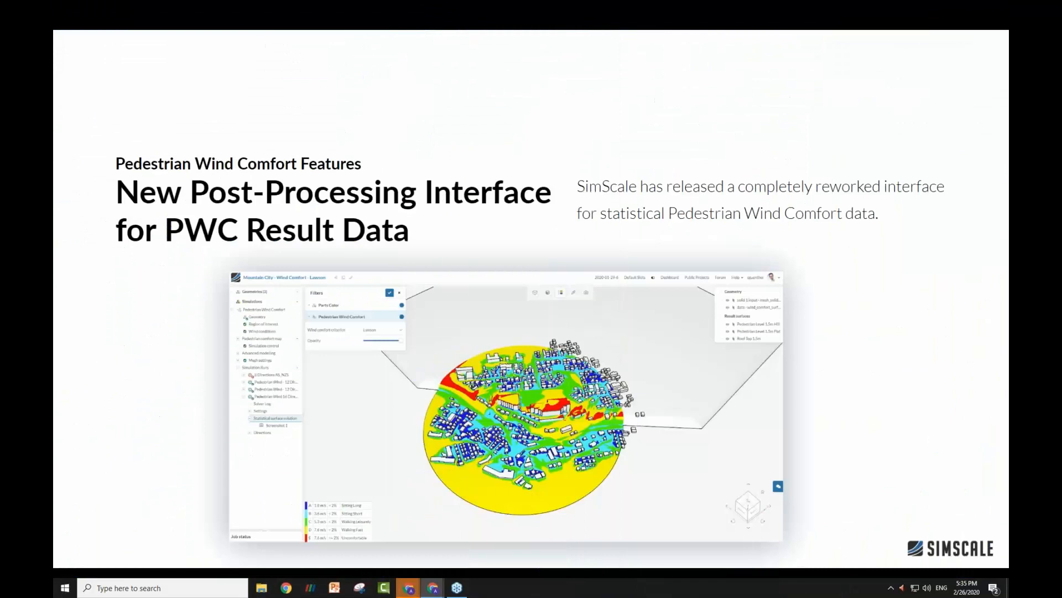
left_click(549, 211)
left_click(550, 211)
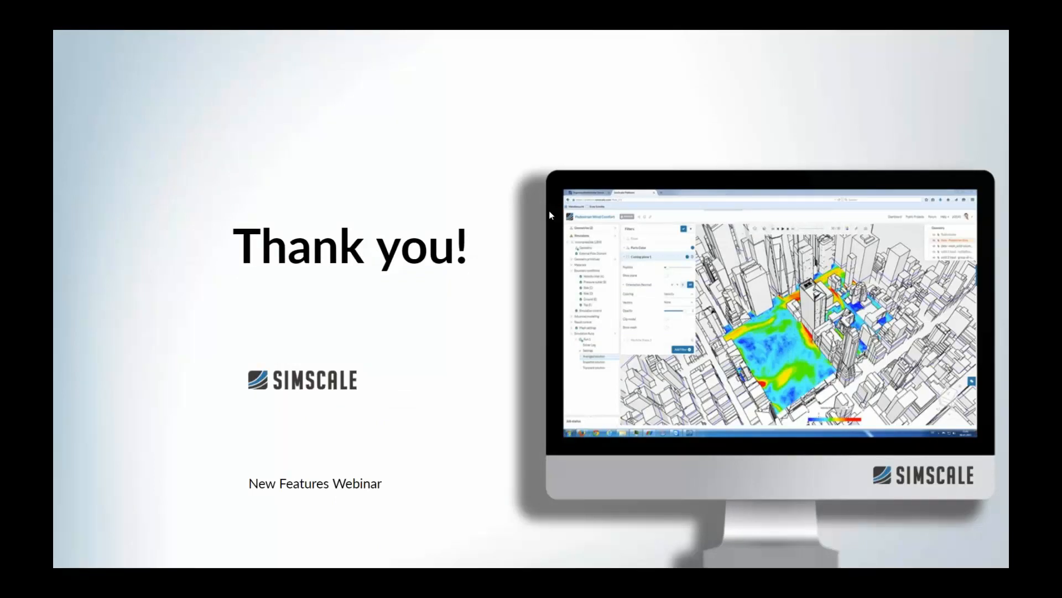
left_click(692, 132)
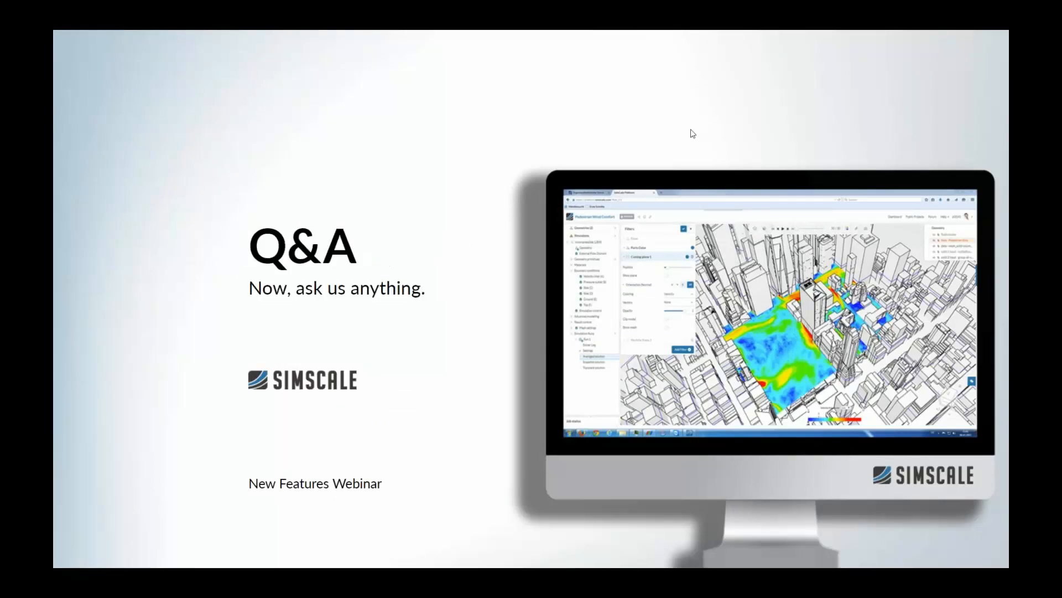